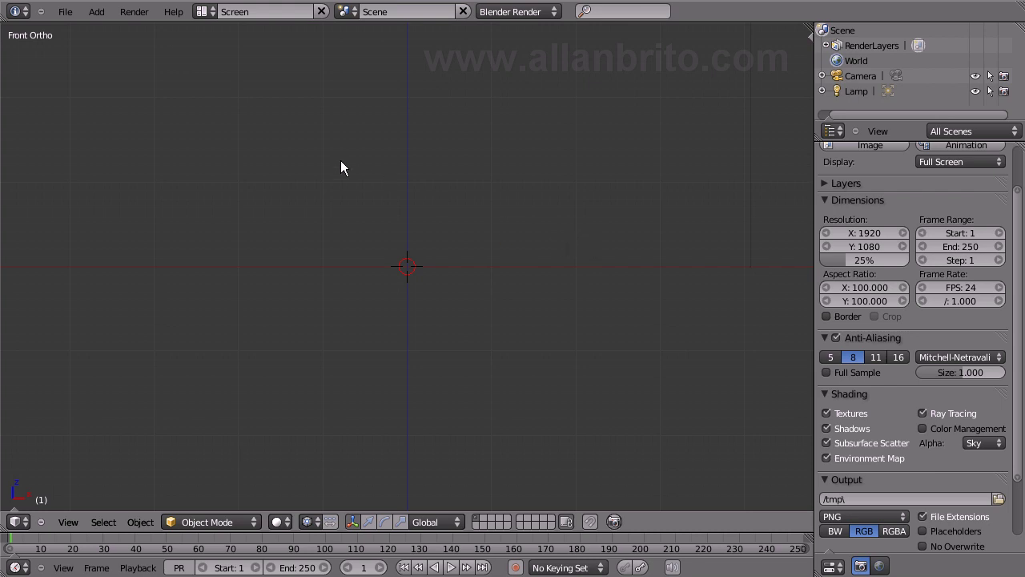
left_click(100, 11)
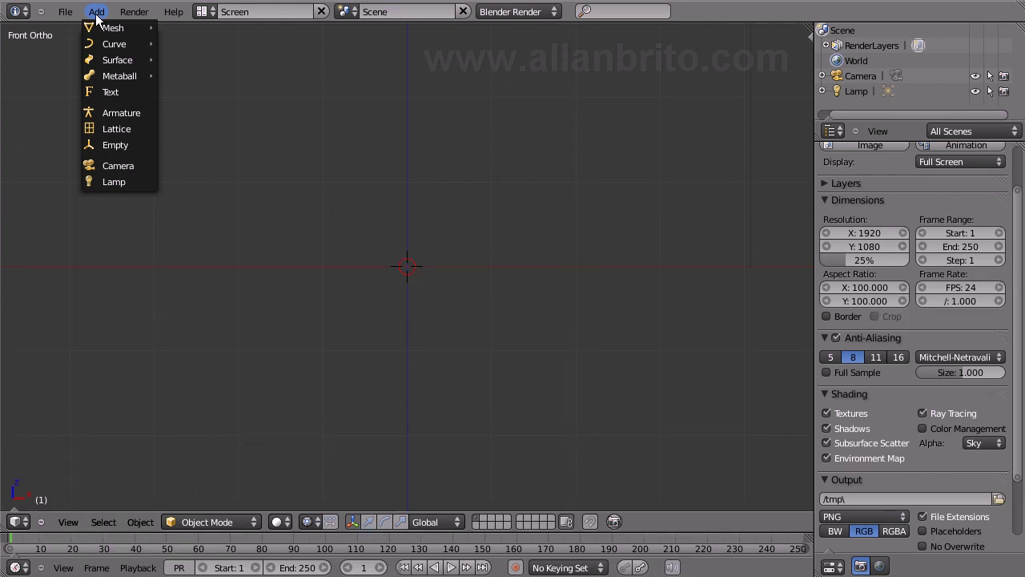
mouse_move(98, 31)
key("Escape")
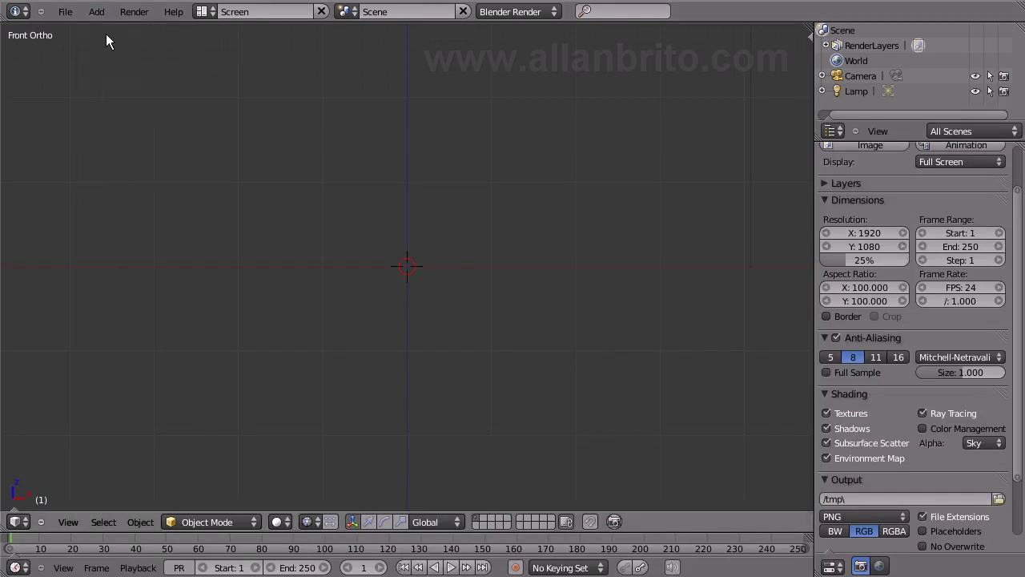
left_click(96, 12)
Switch the front orthographic viewport to an angled perspective view
key("KP_5")
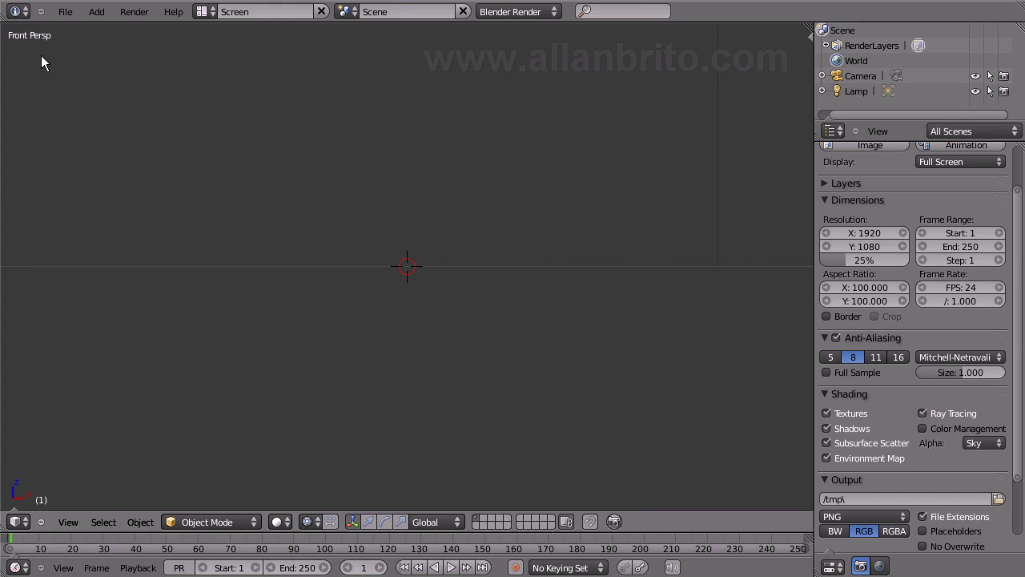
middle_click_drag(317, 201, 121, 131)
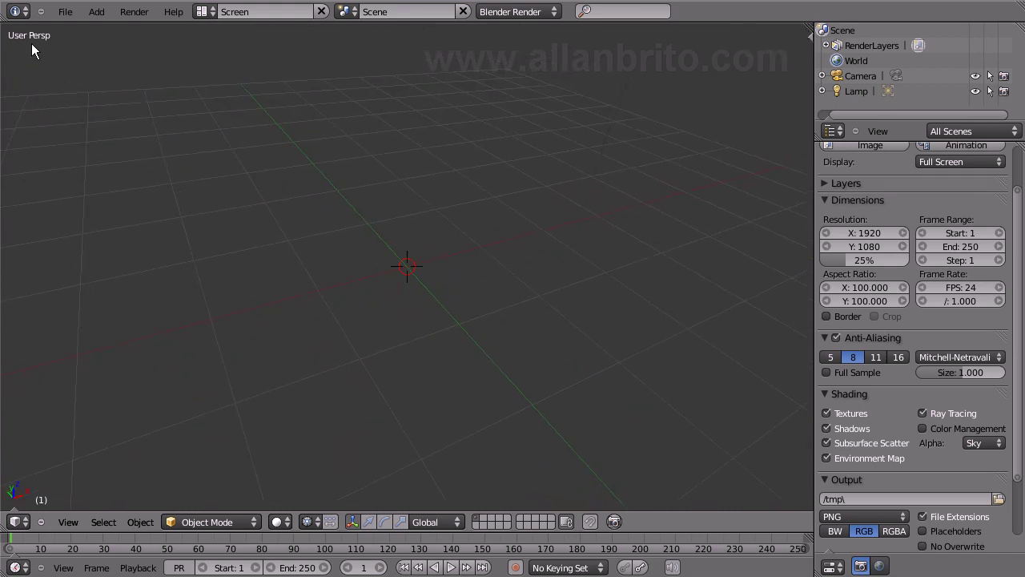
middle_click_drag(18, 41, 45, 41)
key("KP_5")
key("KP_5")
Add a cube mesh at the 3D cursor
key("shift+a")
mouse_move(105, 303)
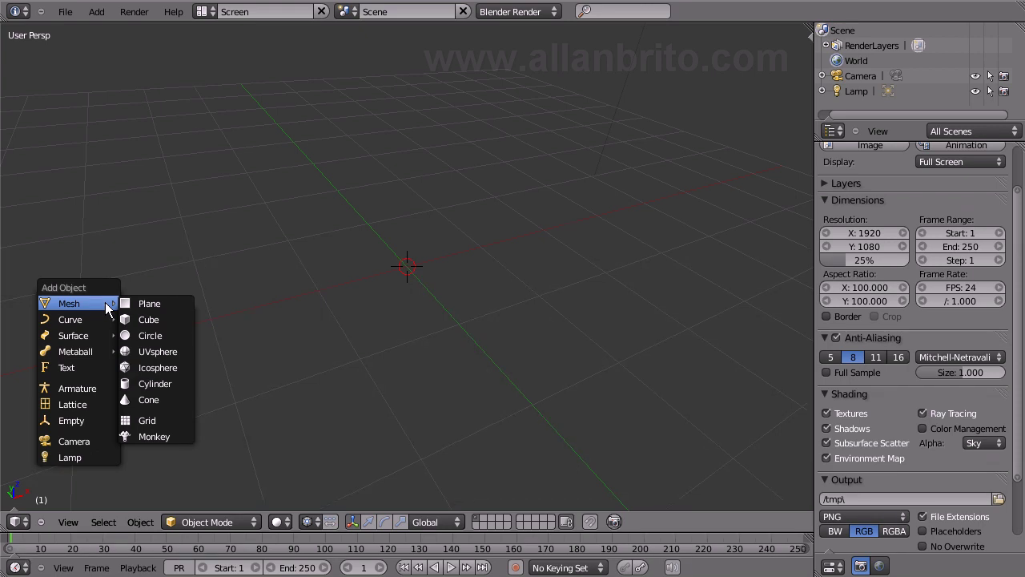
left_click(157, 316)
scroll(378, 275, "down", 6)
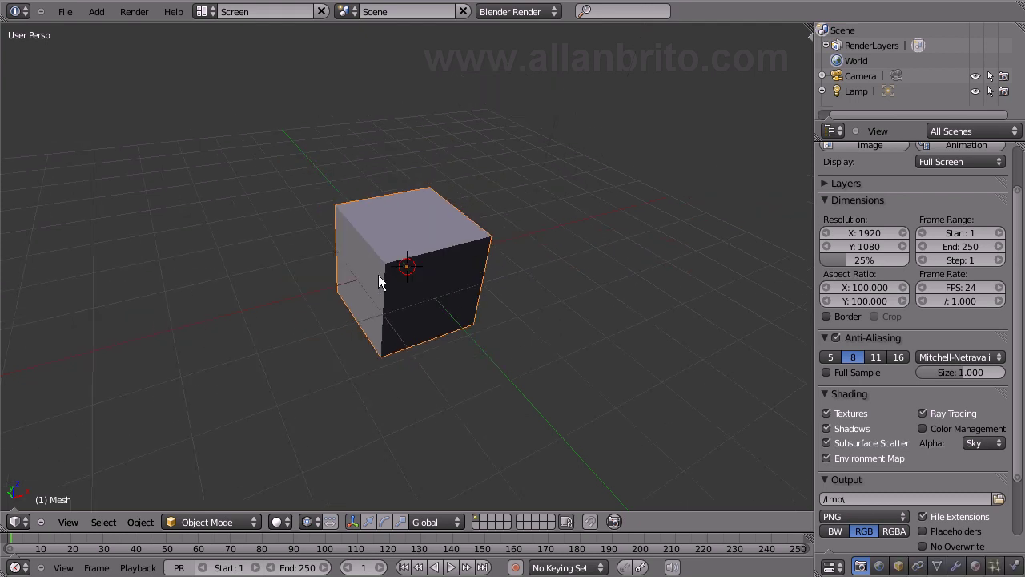
middle_click_drag(430, 327, 393, 390)
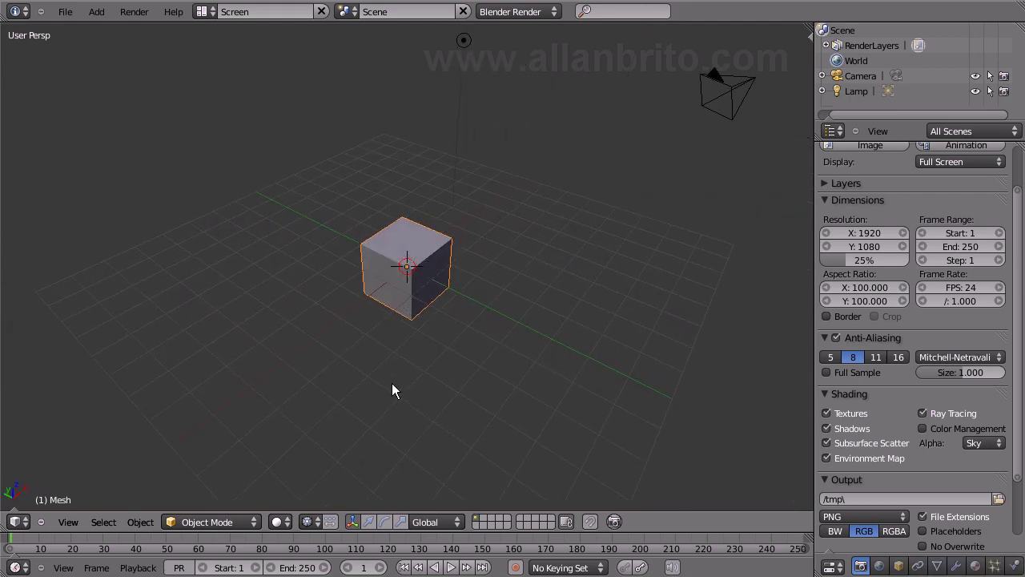
scroll(401, 357, "up", 3)
Enter Edit Mode on the cube and set the selection mode to Faces
key("Tab")
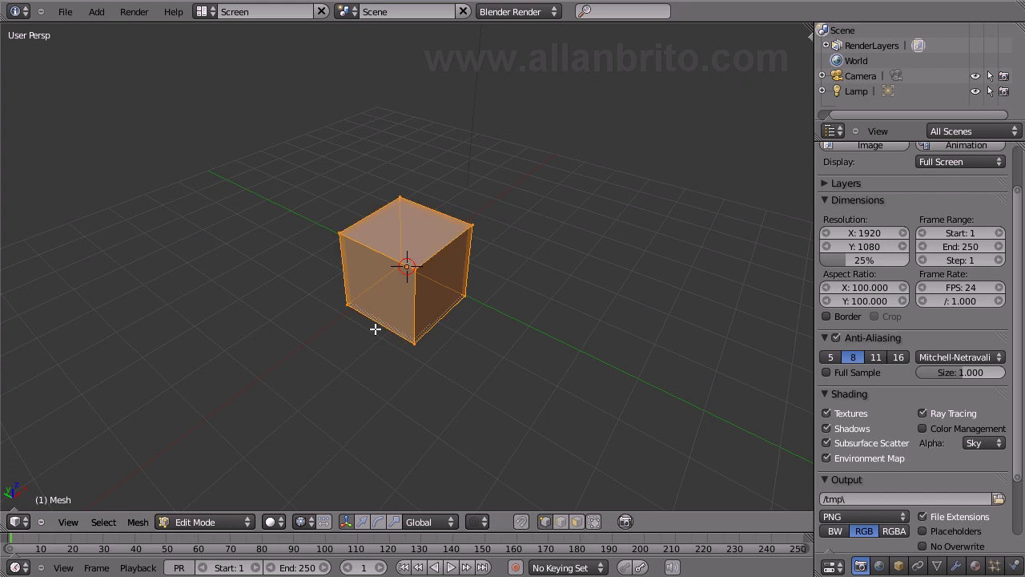
key("ctrl+Tab")
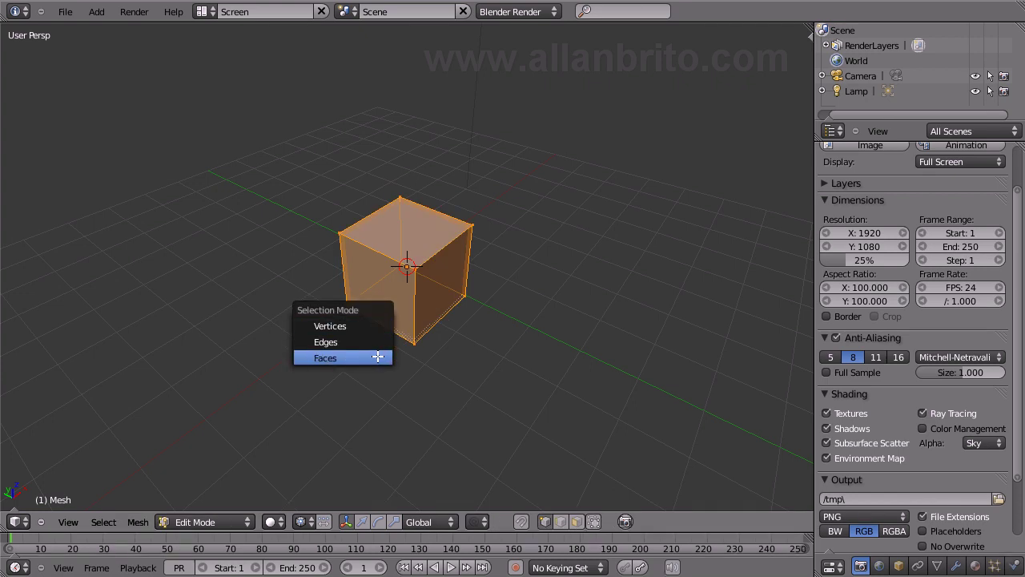
left_click(379, 358)
Extrude the cube's negative X side face outward twice to form a row of three blocks
right_click(379, 292)
key("e")
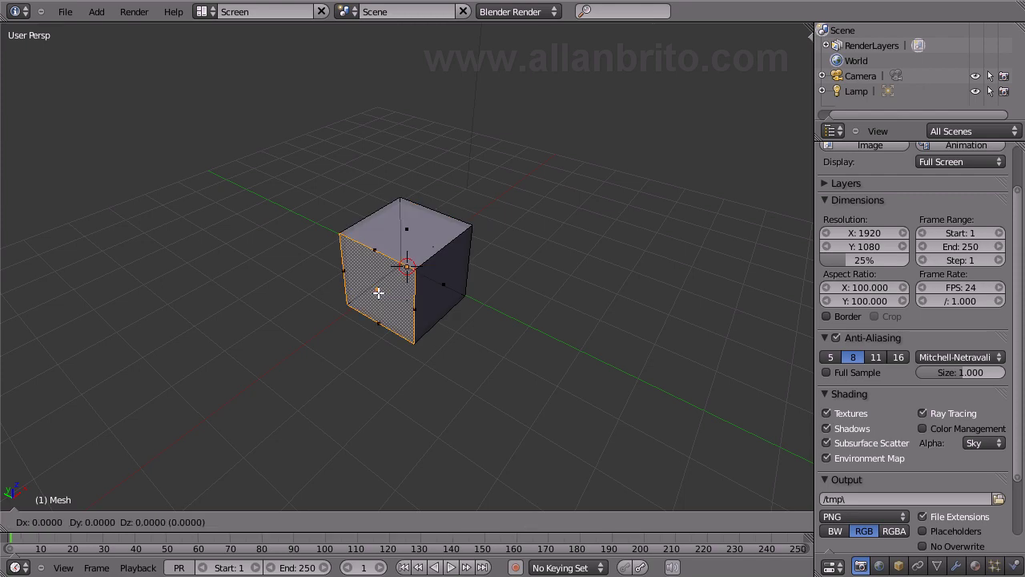
left_click(293, 350)
key("e")
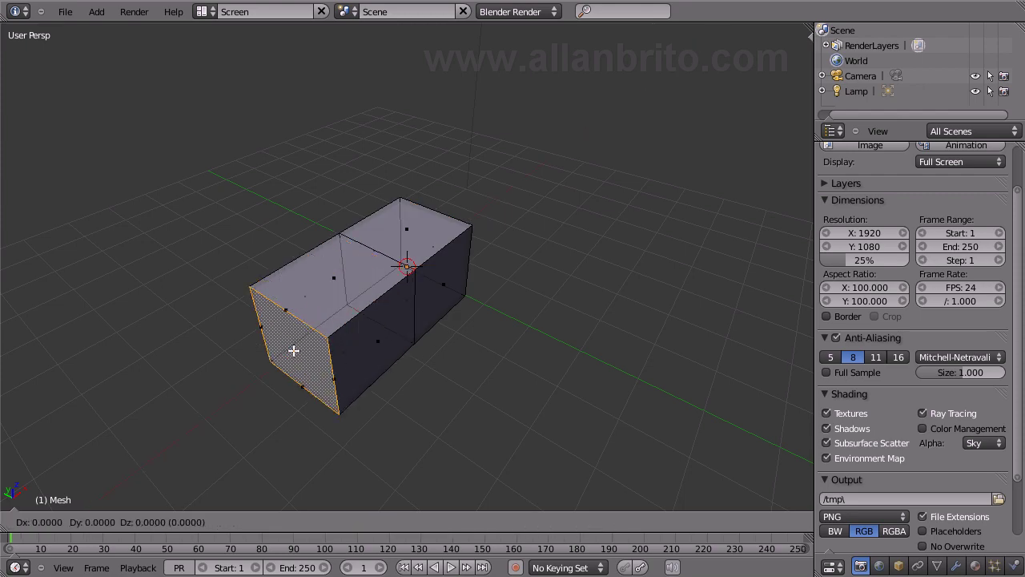
left_click(217, 400)
Extrude the top face of the middle block upward along Z to form a tall tower
right_click(325, 291)
key("g")
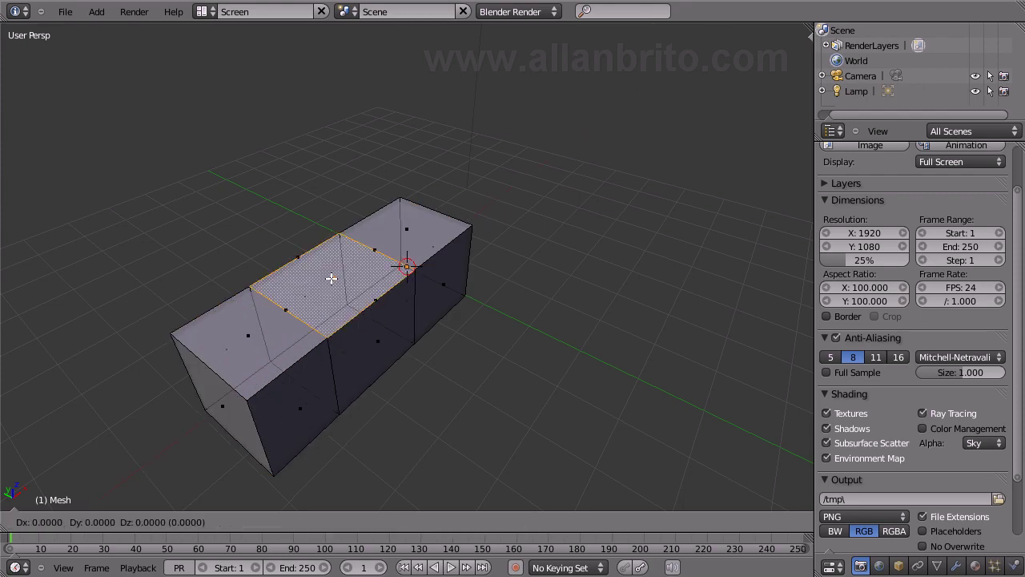
key("x")
key("y")
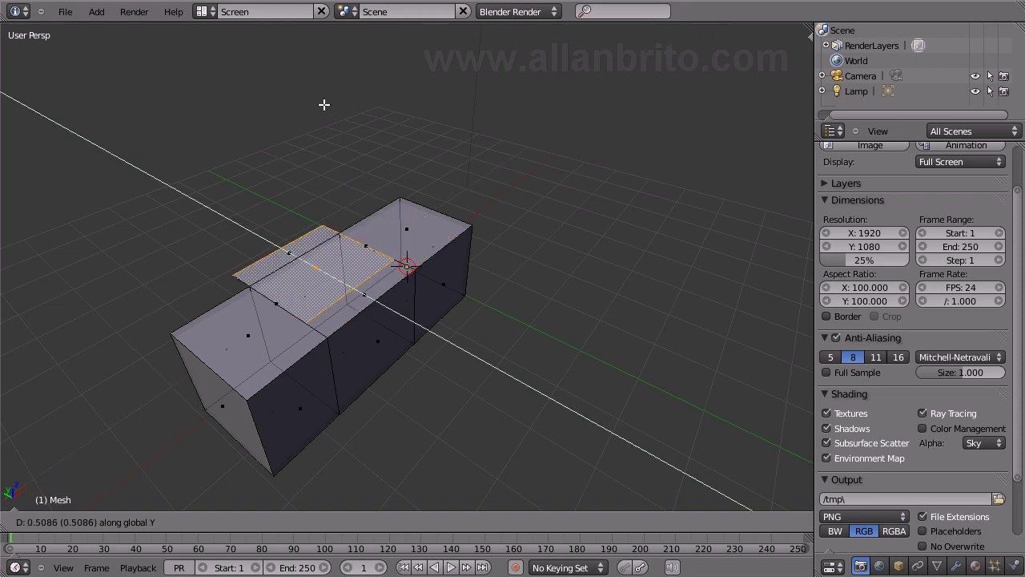
key("z")
left_click(377, 172)
Extrude the tower's negative Y side face in place and scale it down to about 0.52
right_click(376, 230)
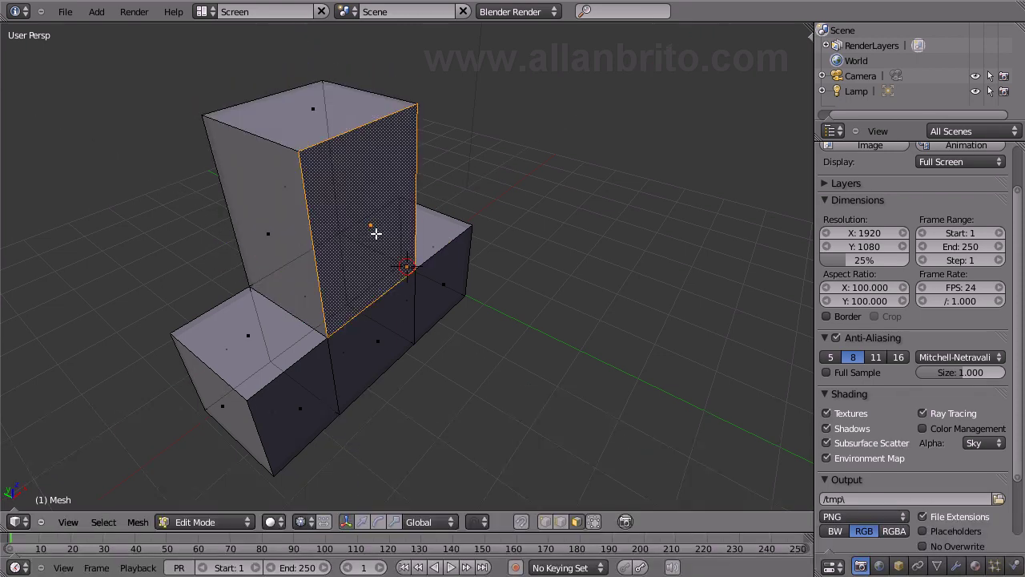
key("e")
right_click(424, 248)
key("s")
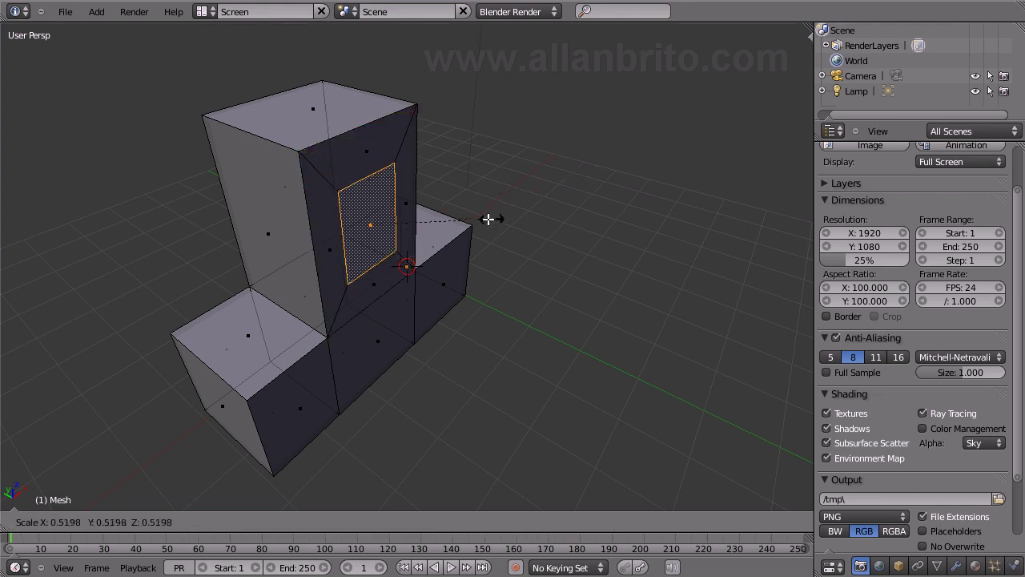
left_click(488, 218)
Extrude the scaled-down face outward from the tower to form a side arm
key("g")
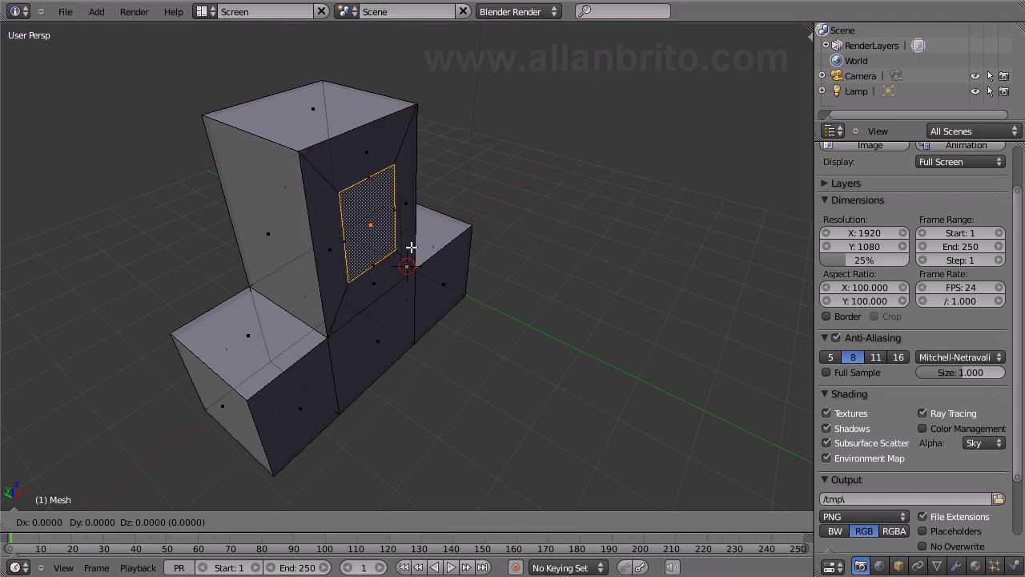
key("y")
left_click(531, 318)
scroll(395, 361, "down", 3)
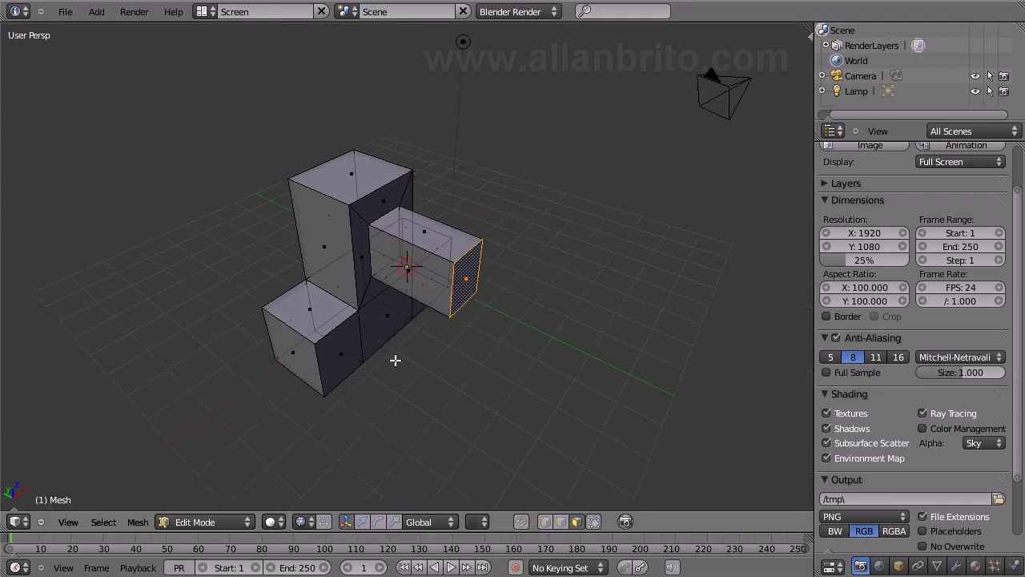
Extrude the tower's opposite, positive Y side face in place and scale it down slightly
middle_click_drag(395, 360, 367, 326)
middle_click_drag(282, 308, 423, 249)
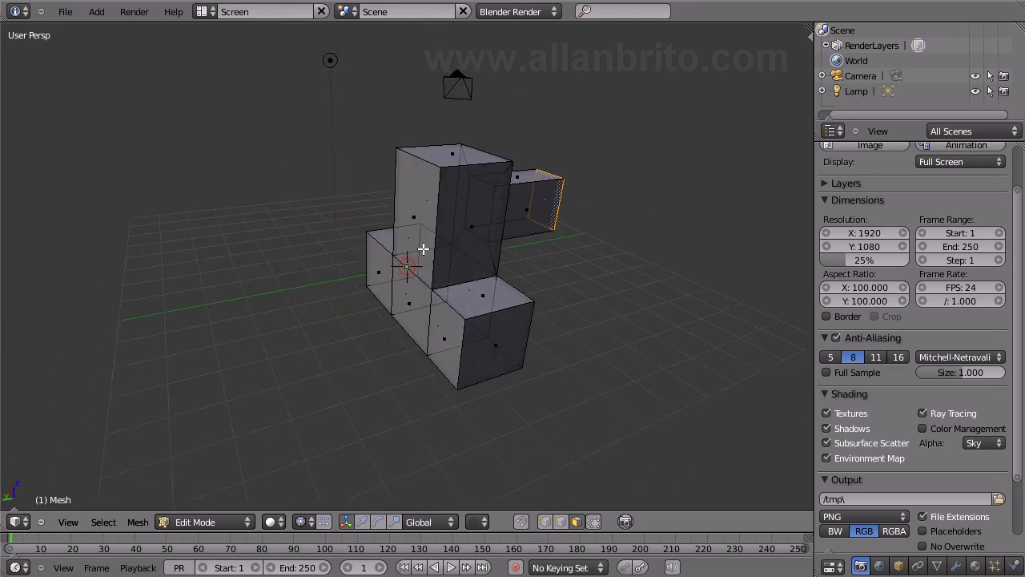
right_click(423, 210)
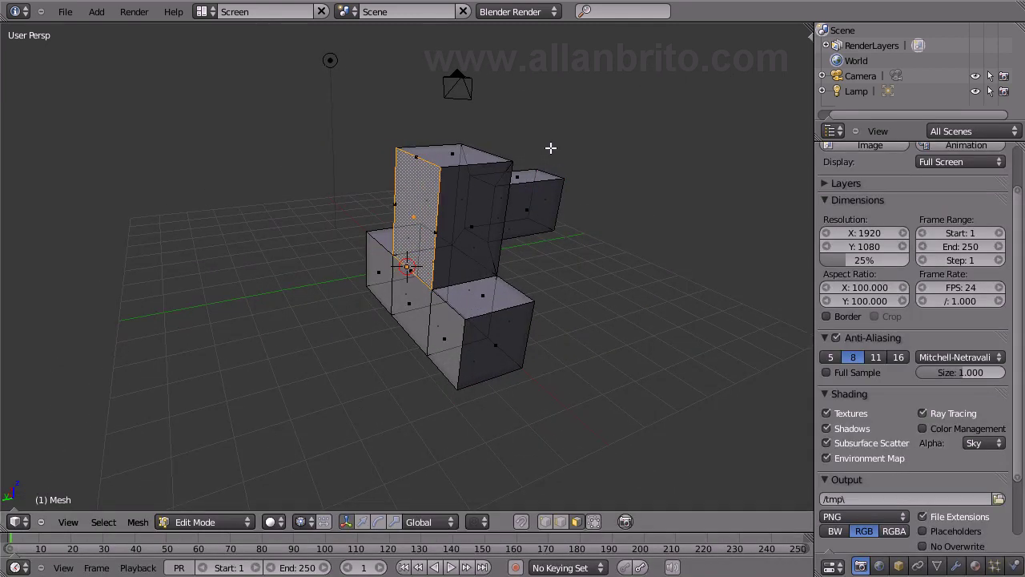
key("i")
left_click(509, 183)
Extrude the smaller positive Y face outward to form a second arm opposite the first one
key("g")
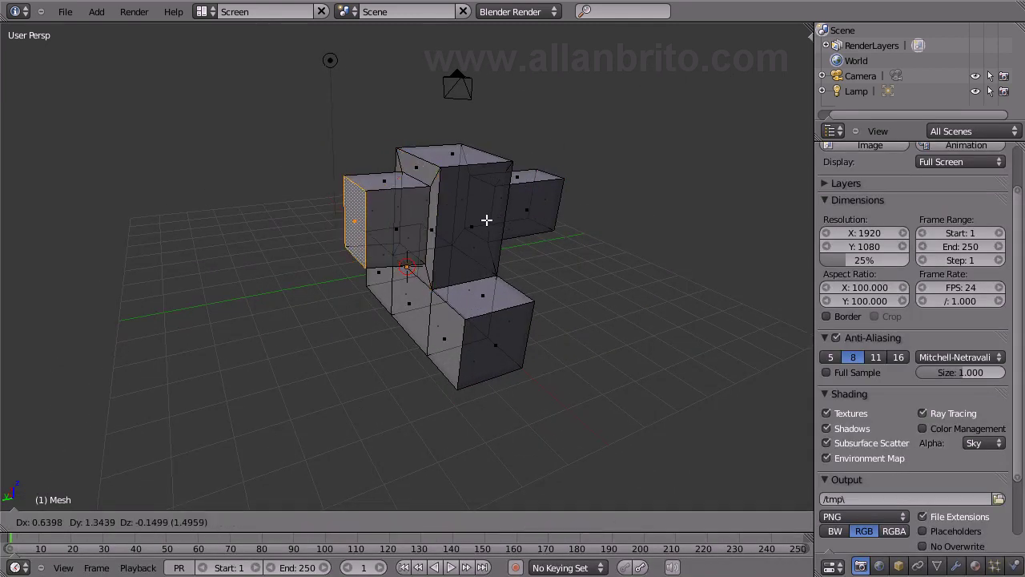
key("x")
left_click(408, 321)
mouse_move(408, 320)
middle_mouse_down()
mouse_move(426, 441)
mouse_move(390, 452)
mouse_move(398, 355)
mouse_move(455, 360)
mouse_move(412, 336)
middle_mouse_up()
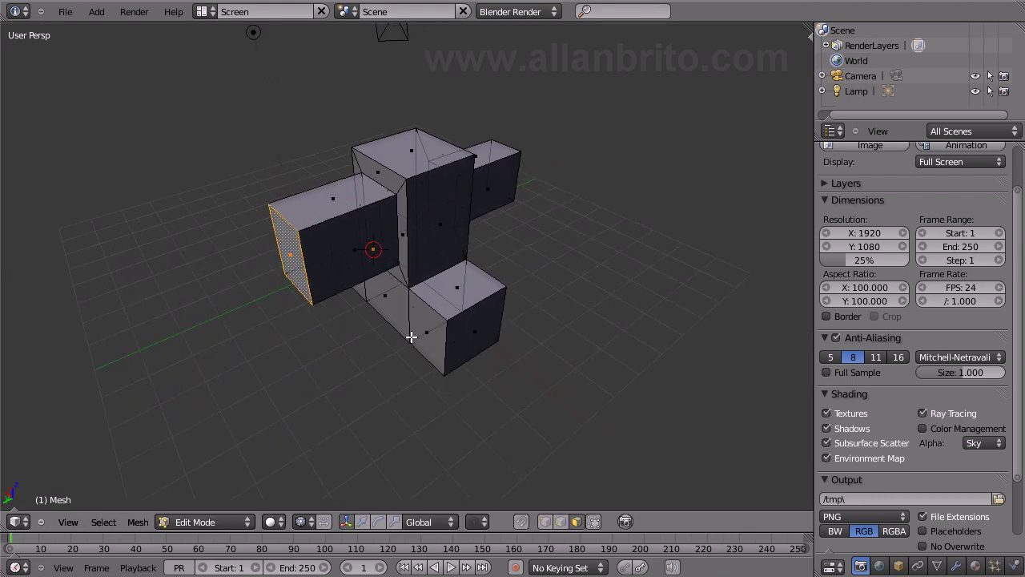
Limit selection to visible geometry and return the mesh to Object Mode
left_click(593, 521)
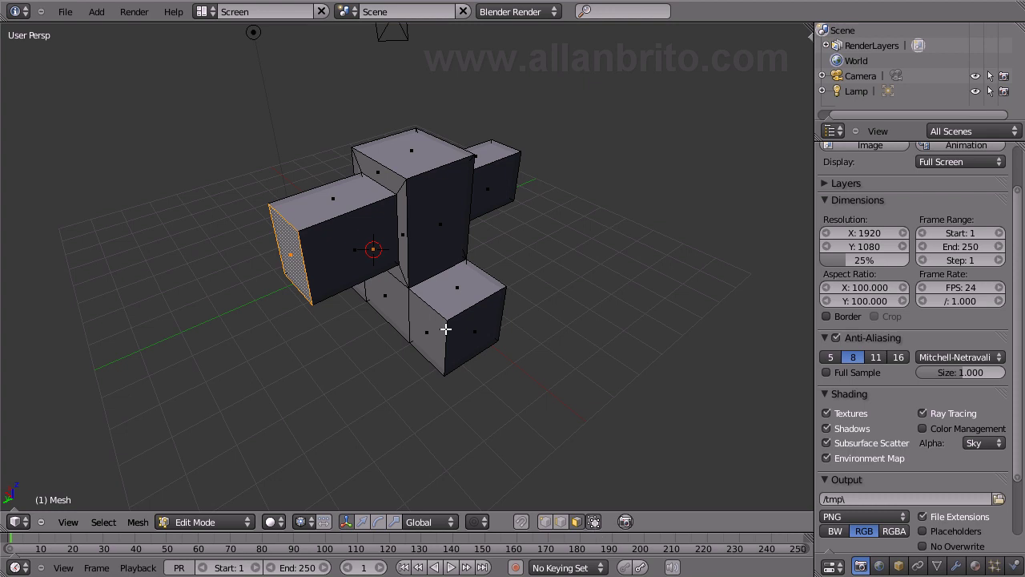
key("Tab")
middle_click_drag(559, 314, 517, 288)
Check the mesh in wireframe display and return to solid shading
key("z")
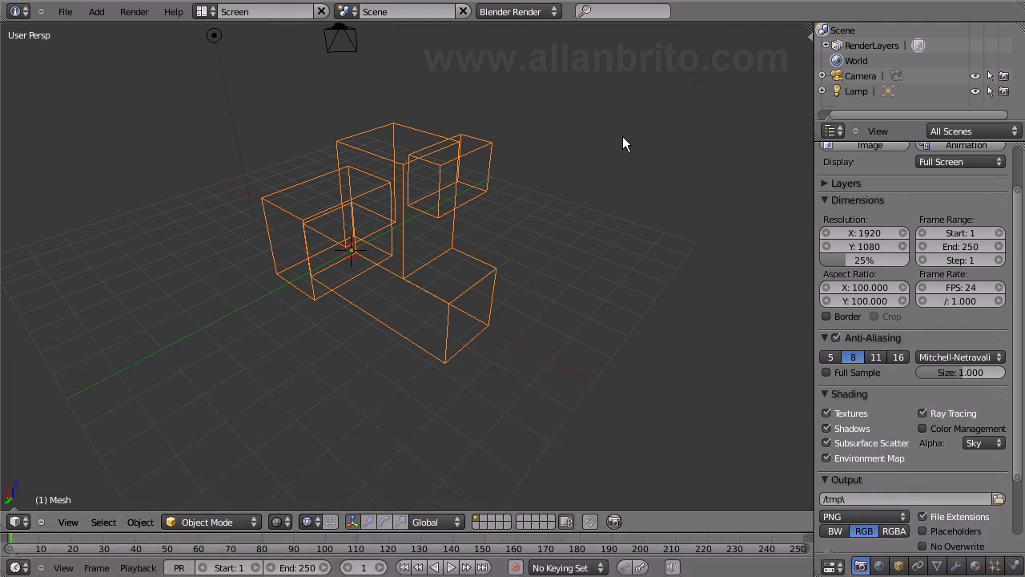
key("z")
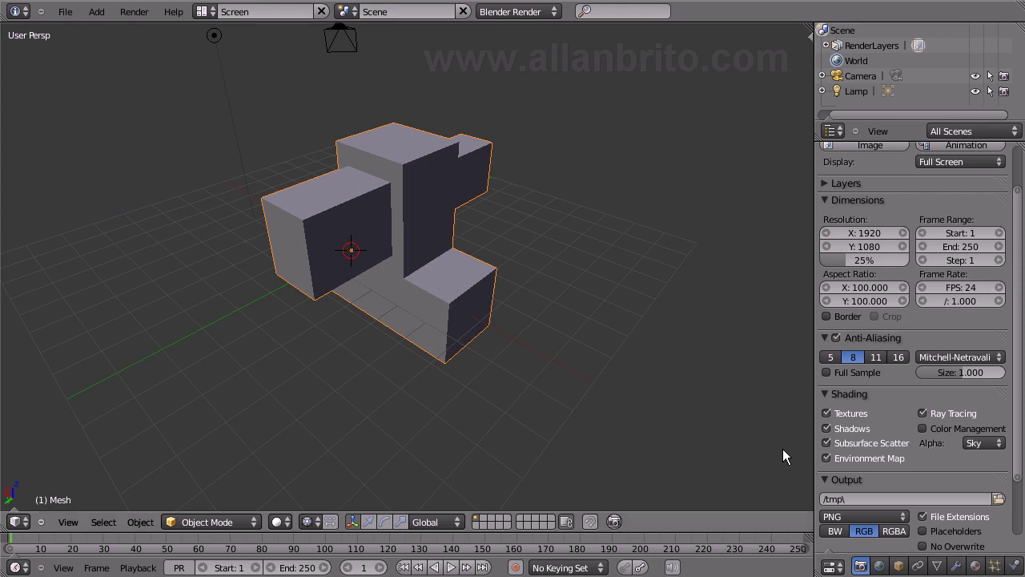
Add a Subsurf modifier to the extruded mesh, enlarging the properties area to make room for it
left_click(936, 566)
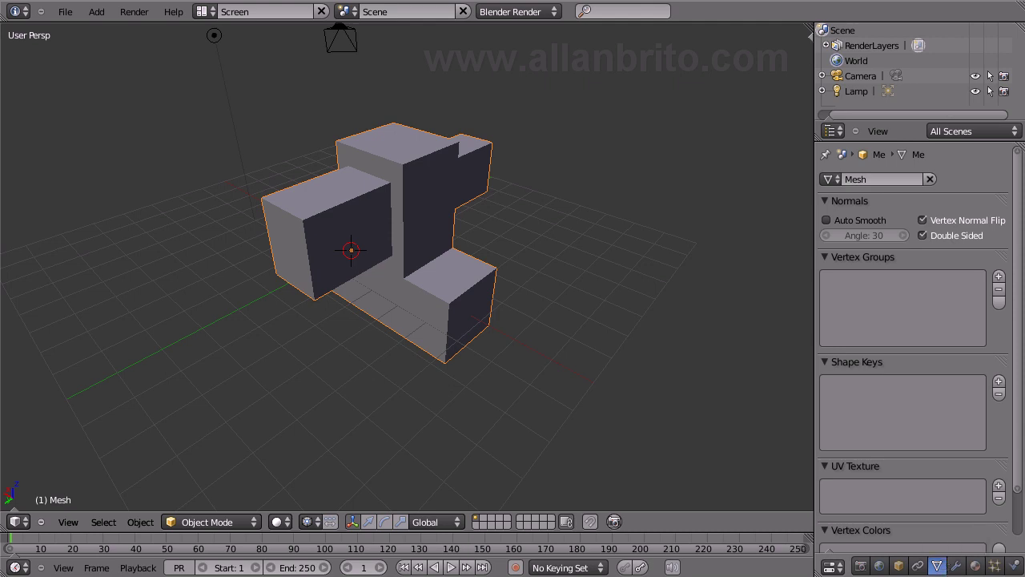
scroll(1015, 268, "down", 1)
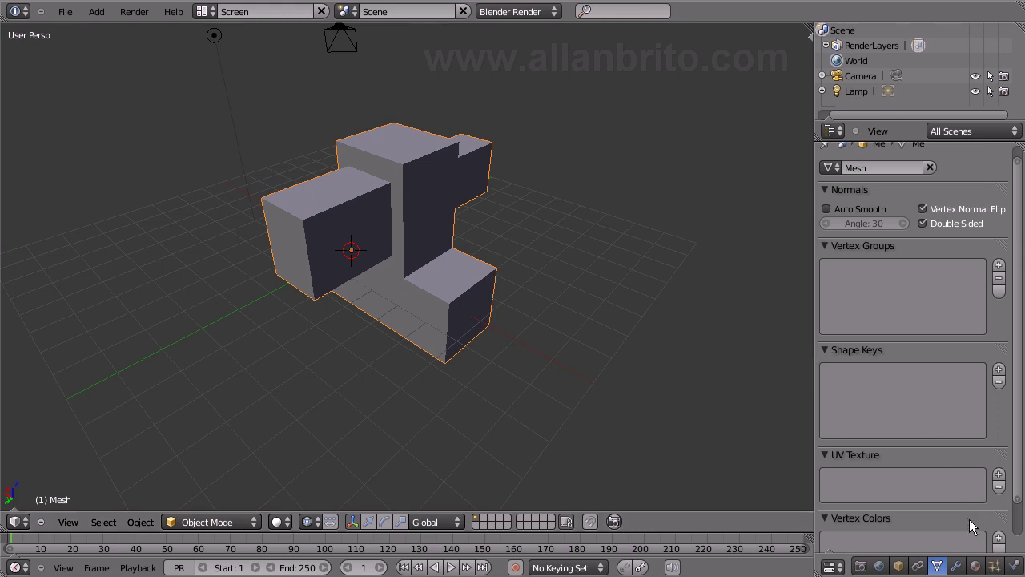
left_click(956, 566)
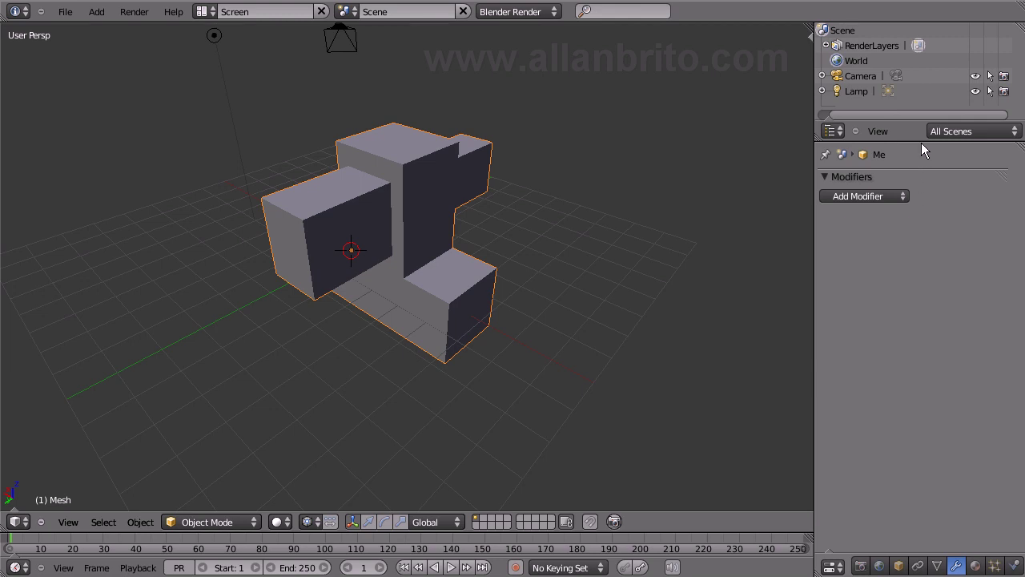
left_click_drag(922, 123, 940, 46)
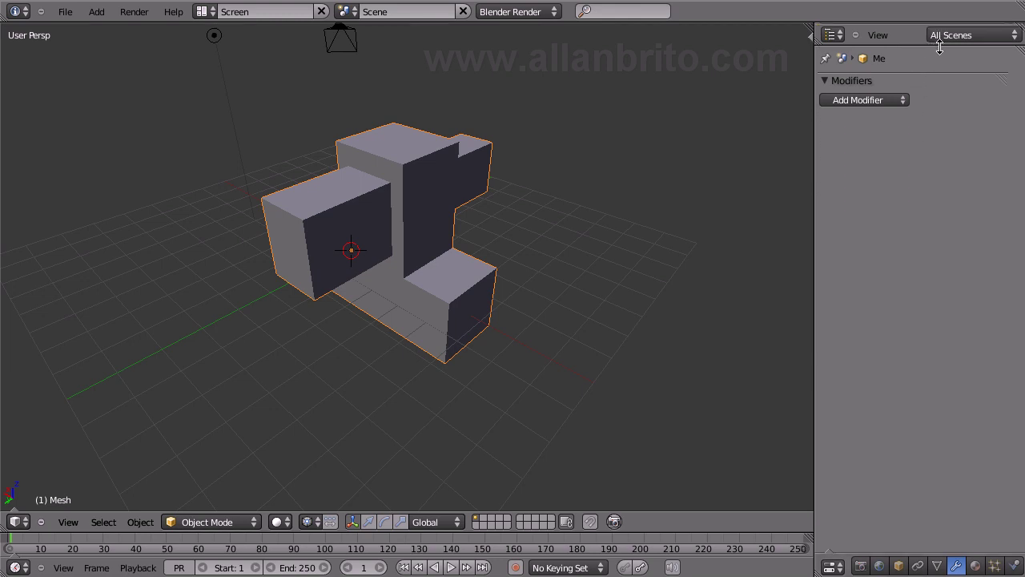
left_click(904, 99)
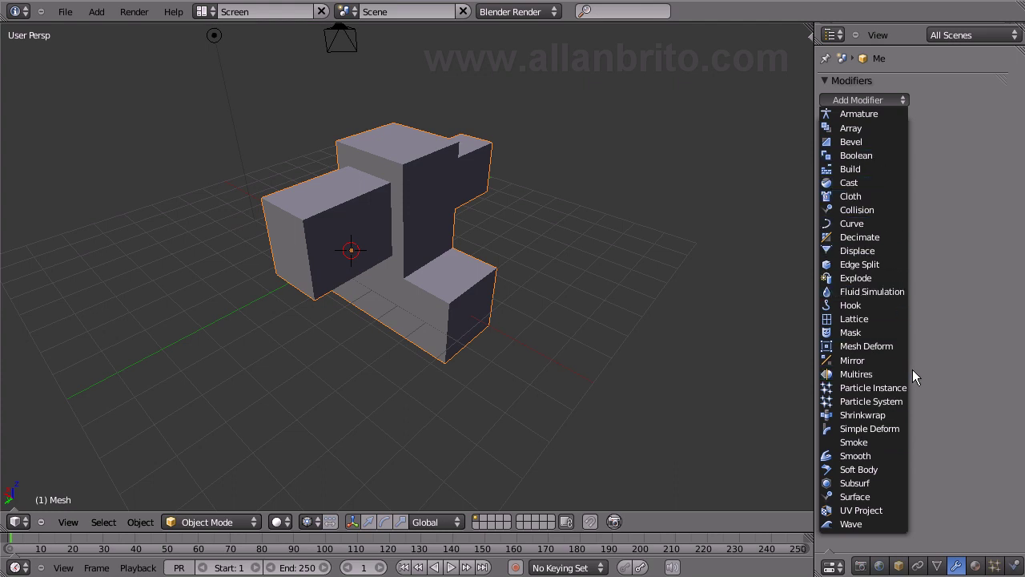
left_click(902, 486)
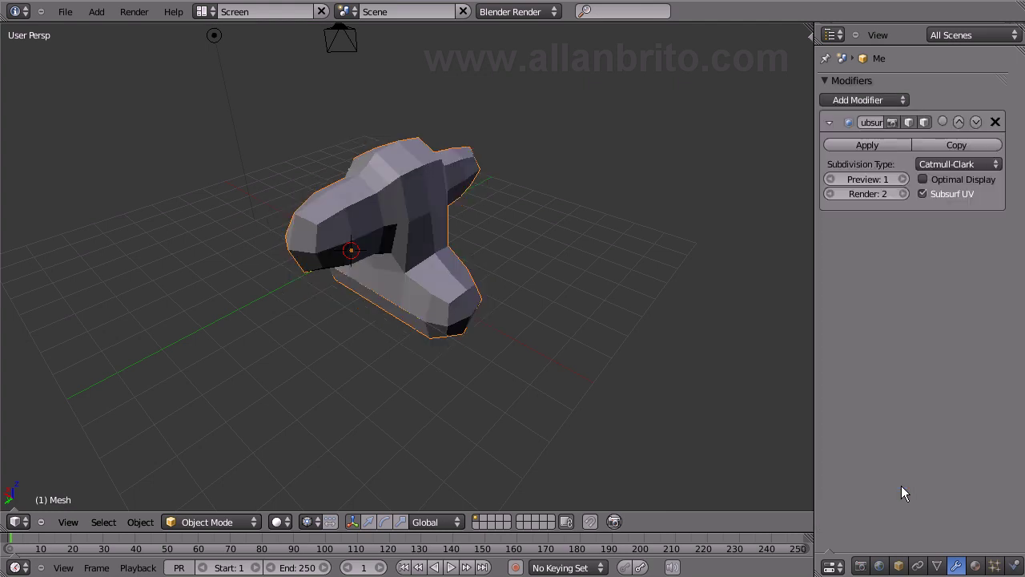
Set the Subsurf modifier's Preview subdivision level to 3 and inspect the smoothed shape
left_click(903, 179)
left_click(903, 179)
middle_click_drag(404, 350, 398, 275)
scroll(491, 274, "up", 2)
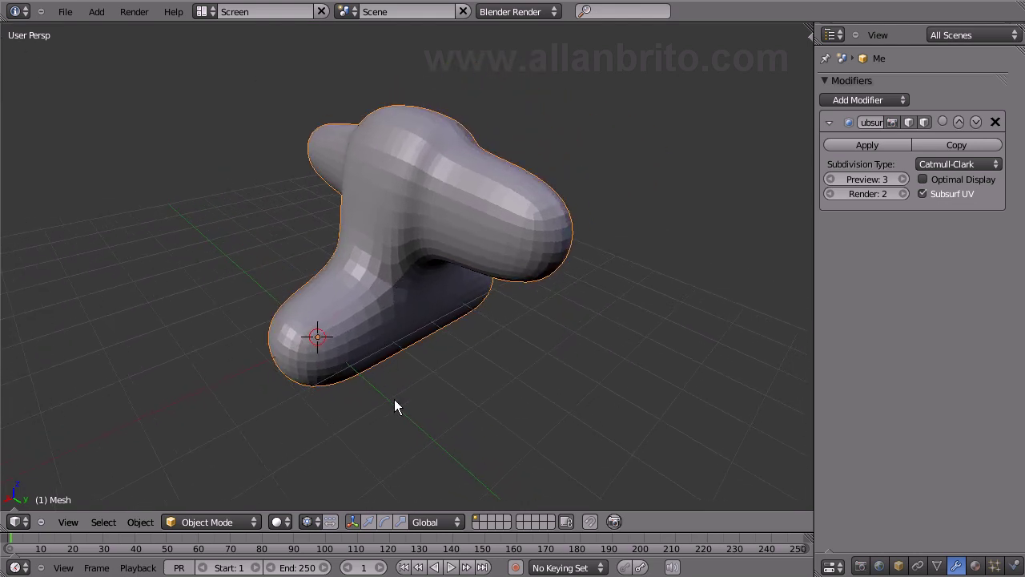
middle_click_drag(396, 405, 541, 350)
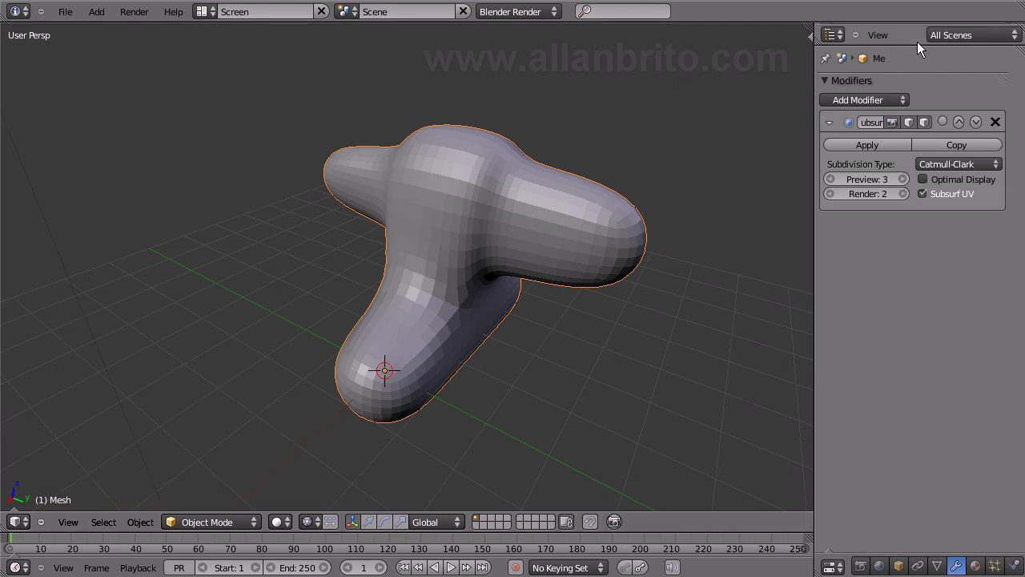
Enlarge the outliner to reveal the mesh entry and show the mesh's object data settings
left_click_drag(917, 44, 933, 161)
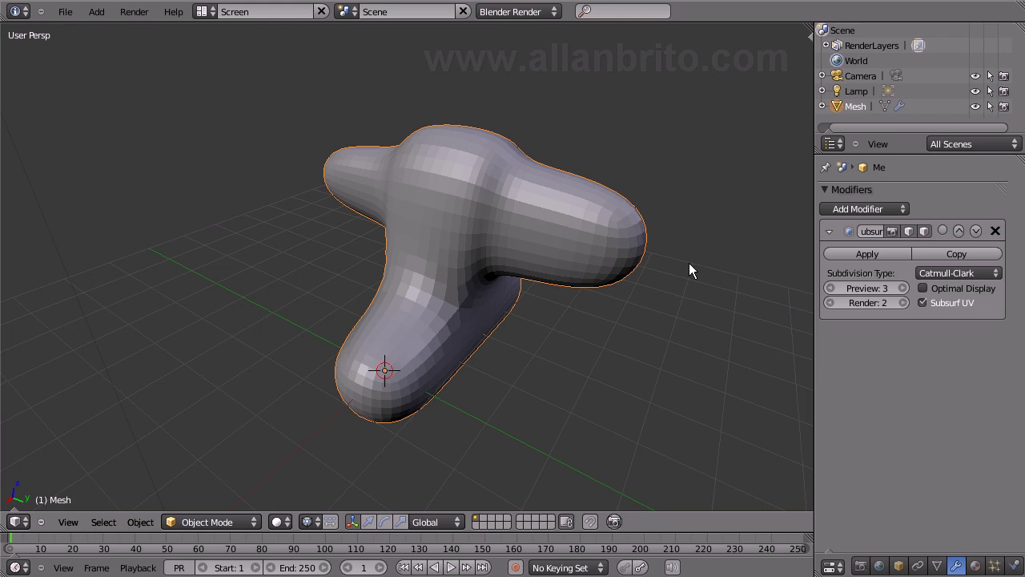
left_click(937, 567)
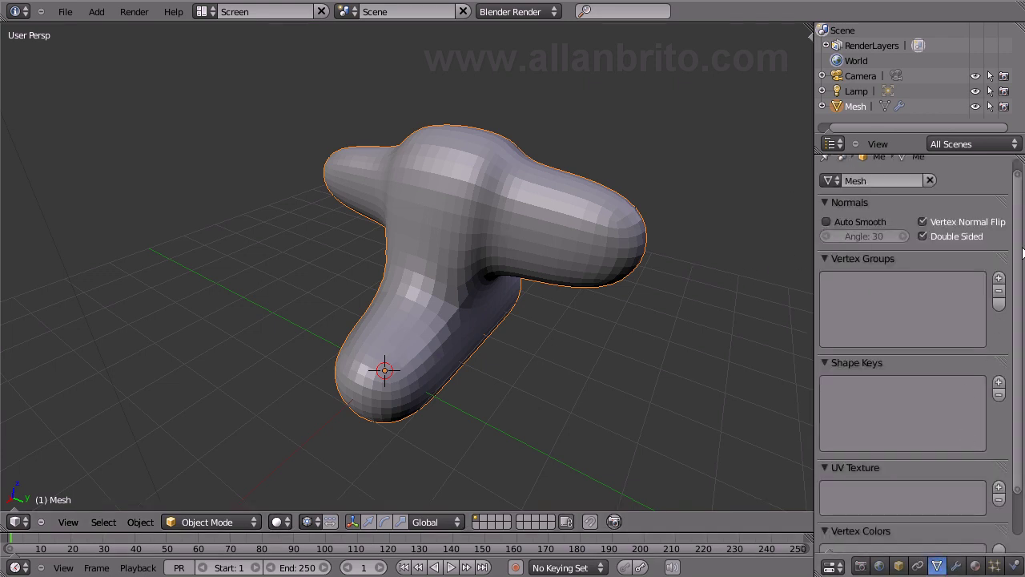
scroll(1016, 240, "down", 2)
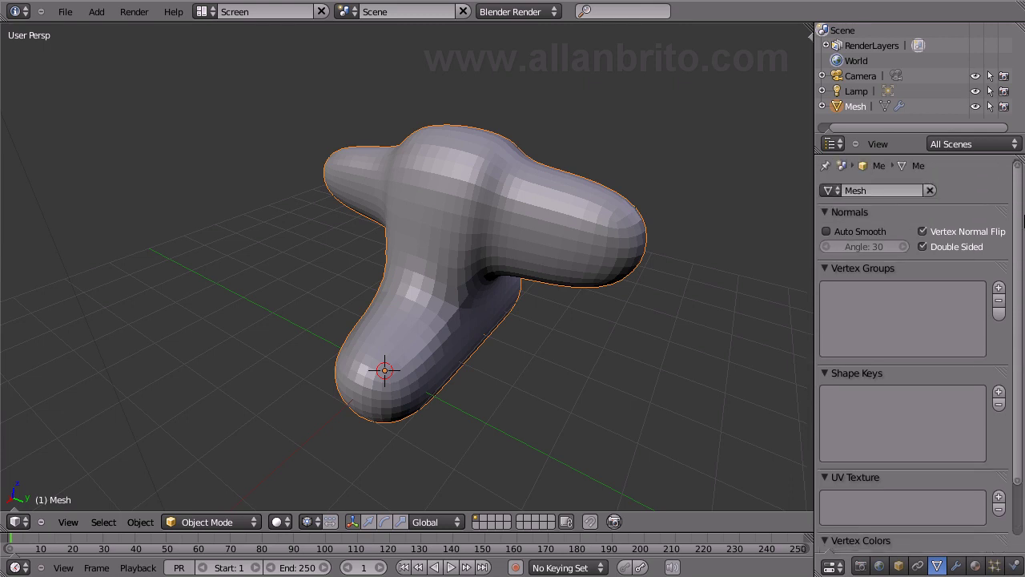
Search the available commands for "smooth" and apply Shade Smooth to the mesh
scroll(1016, 241, "up", 2)
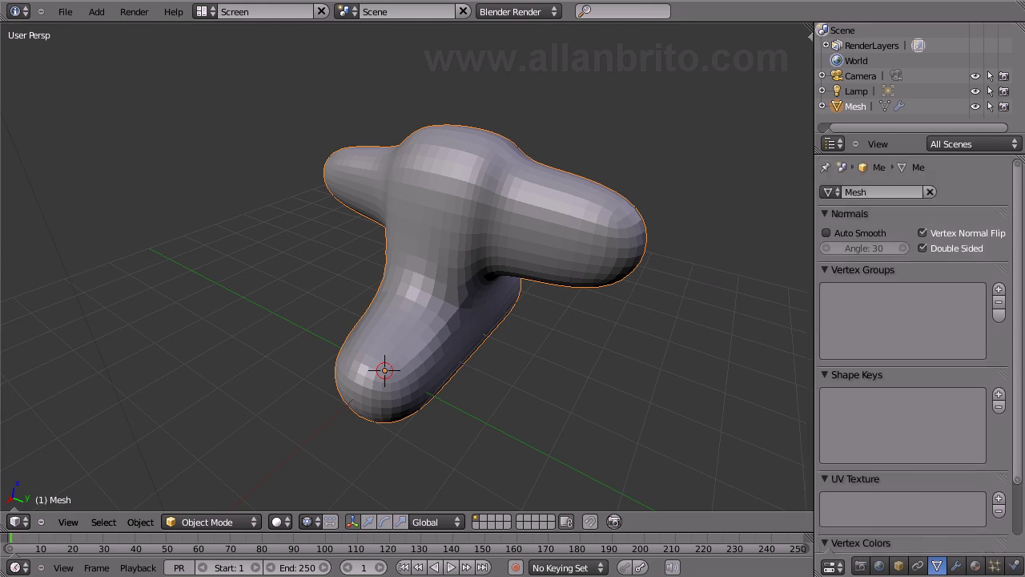
scroll(920, 352, "down", 2)
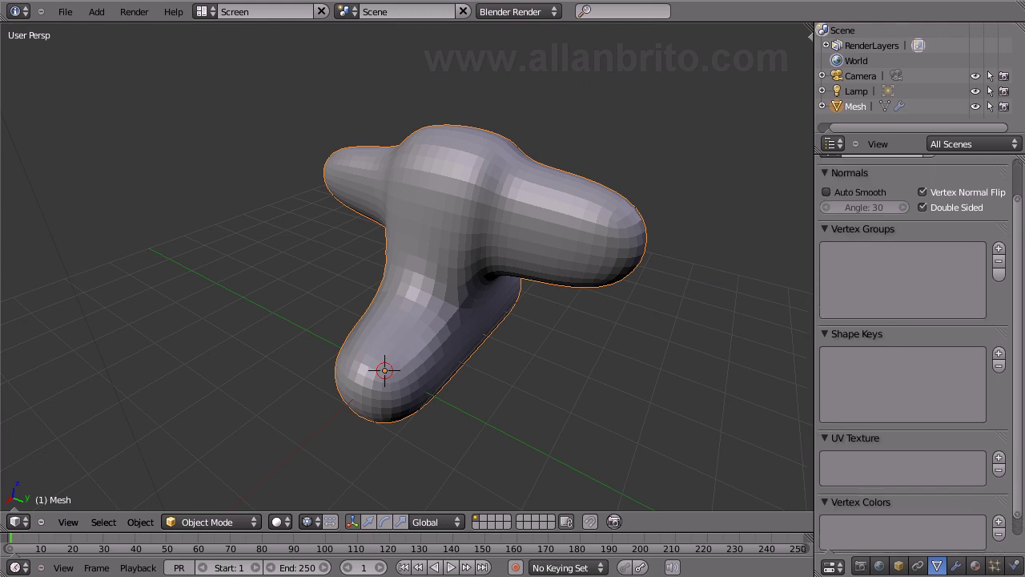
scroll(919, 352, "up", 2)
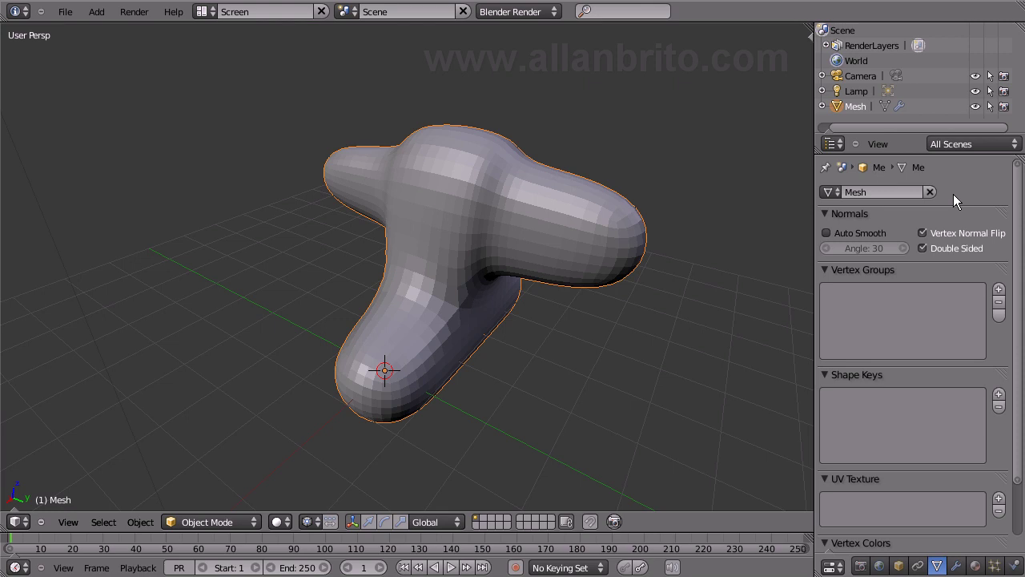
left_click(616, 12)
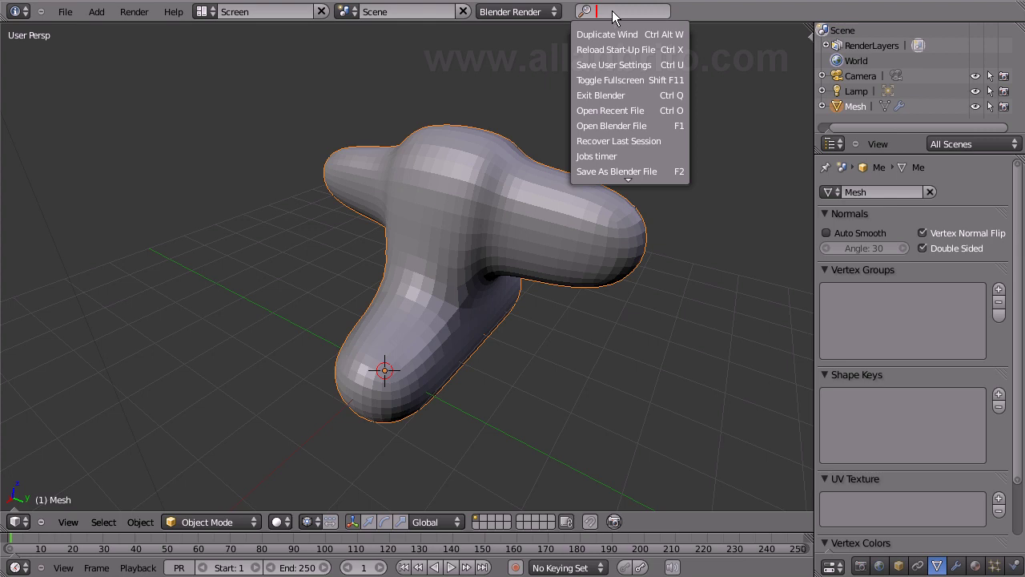
type("smooth")
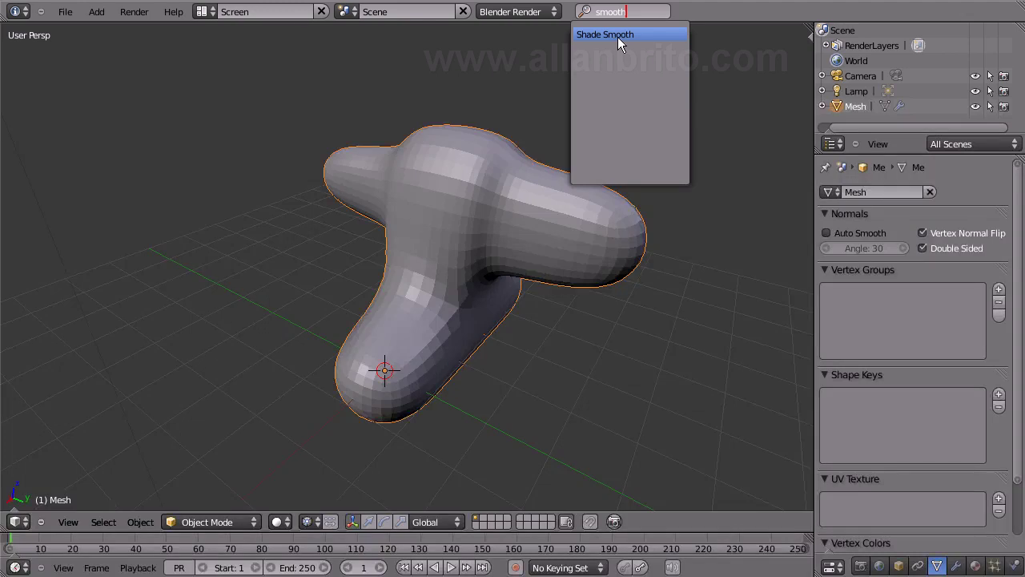
left_click(618, 35)
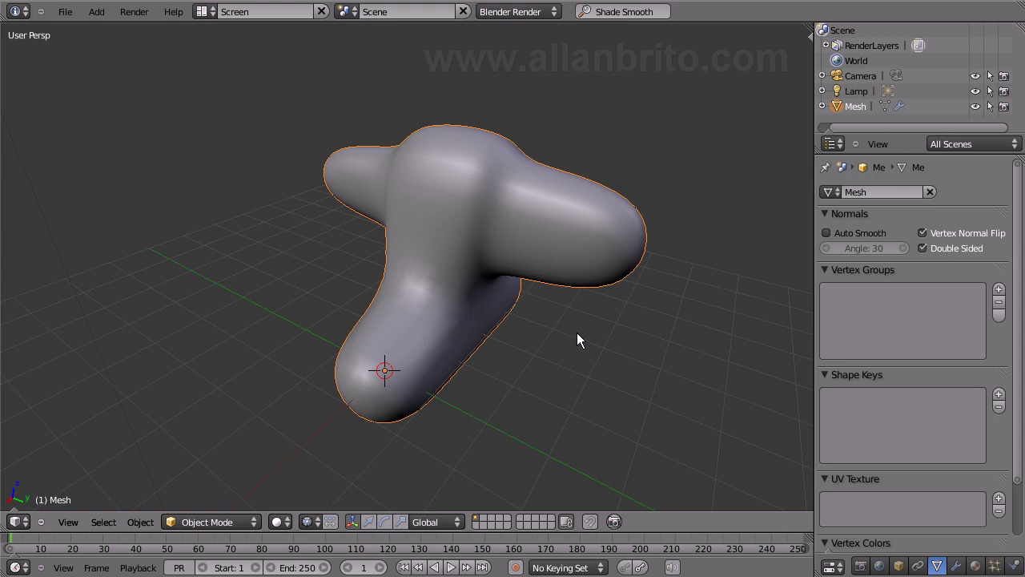
left_click(614, 14)
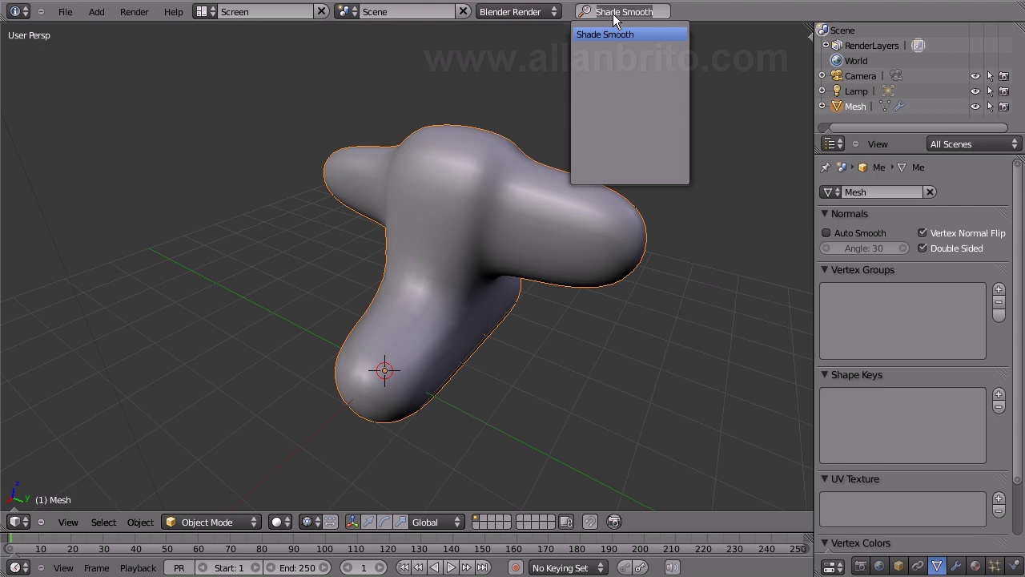
key("BackSpace")
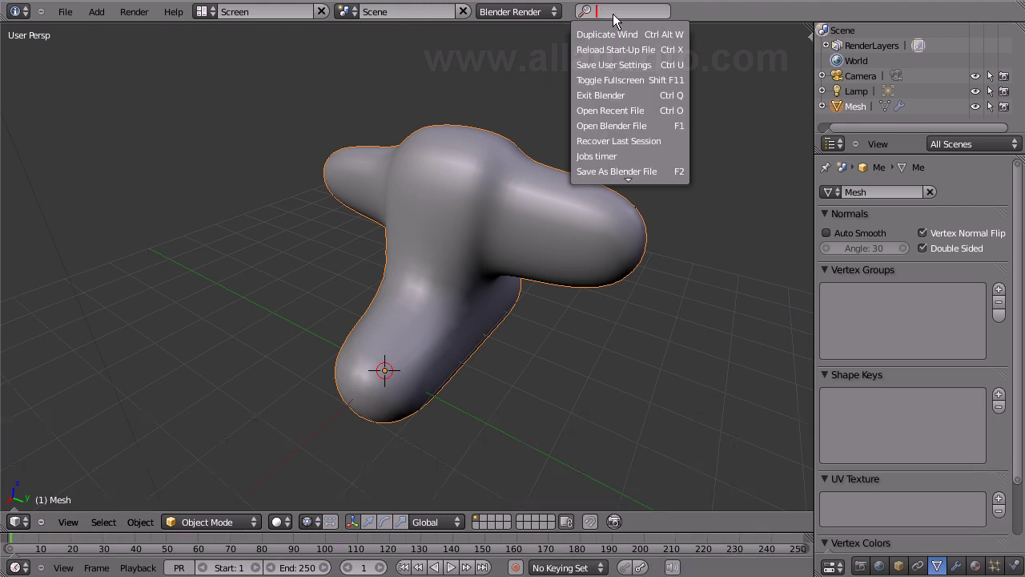
left_click(699, 14)
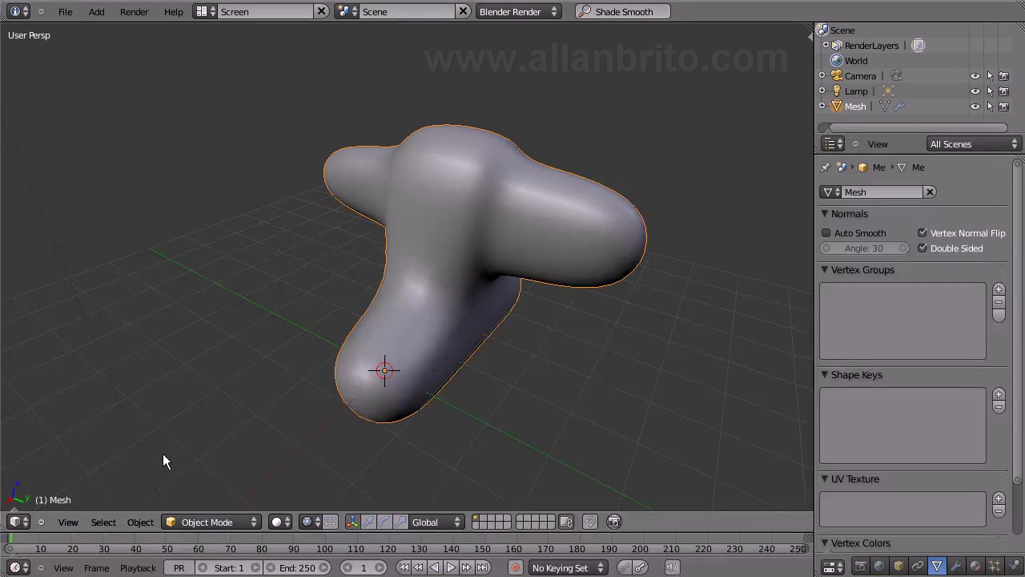
Show the Tool Shelf and alternate the mesh between flat and smooth shading to compare them, finishing on smooth
key("t")
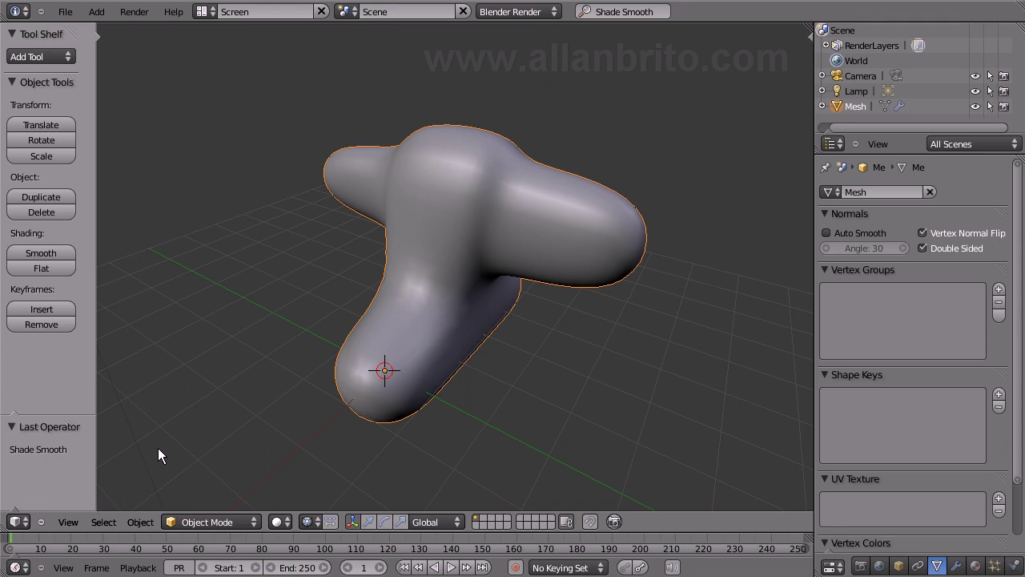
left_click(69, 522)
left_click(45, 268)
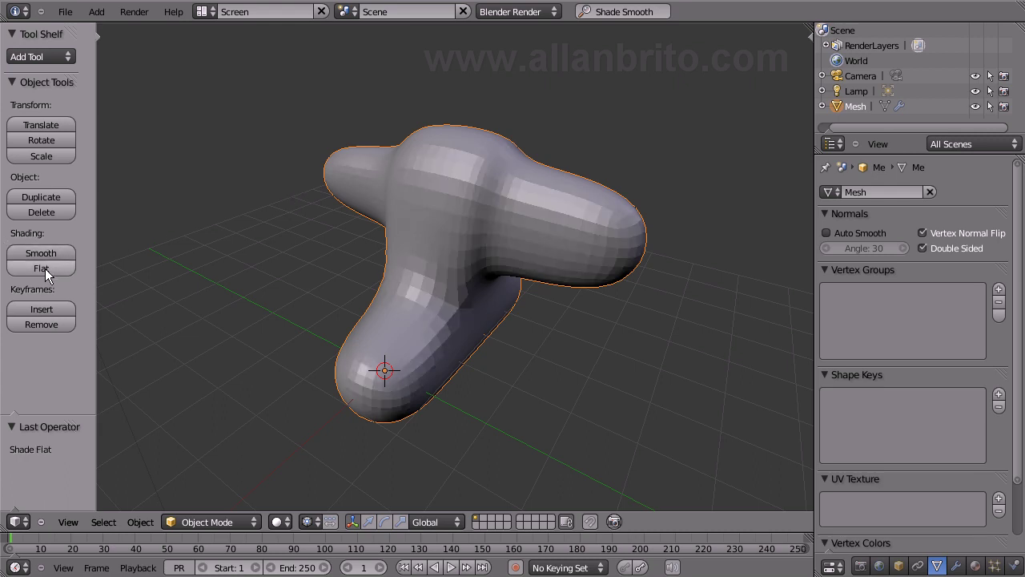
left_click(45, 251)
left_click(39, 264)
left_click(40, 254)
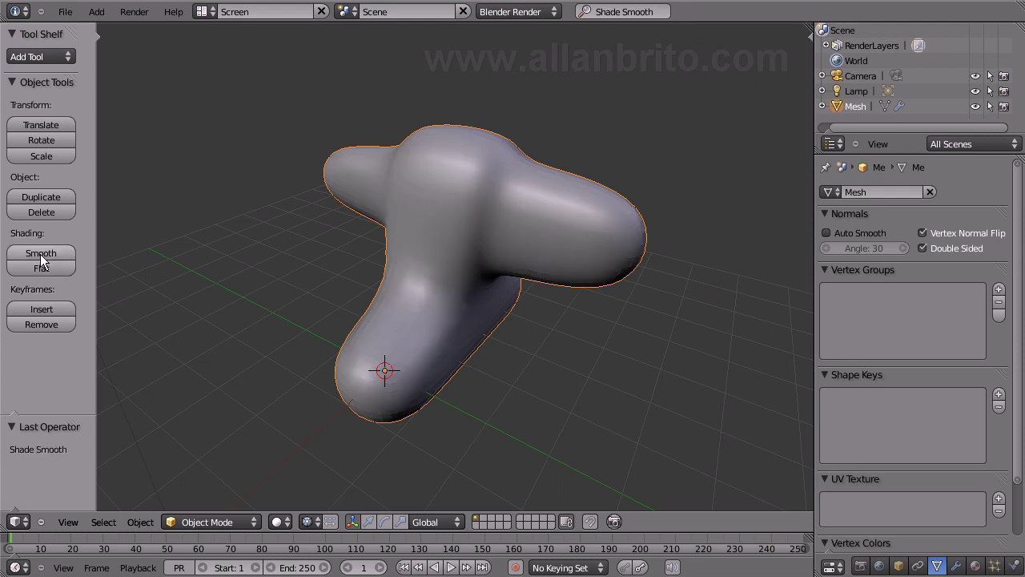
left_click(42, 265)
left_click(44, 252)
Search the commands for "flat", apply Shade Flat to the mesh, and hide the Tool Shelf
key("space")
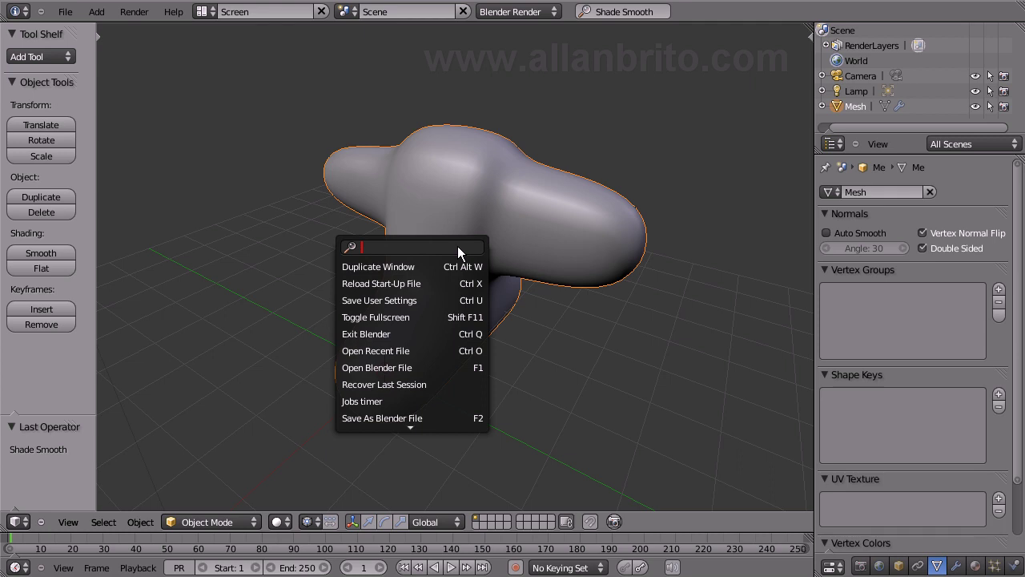
type("fl")
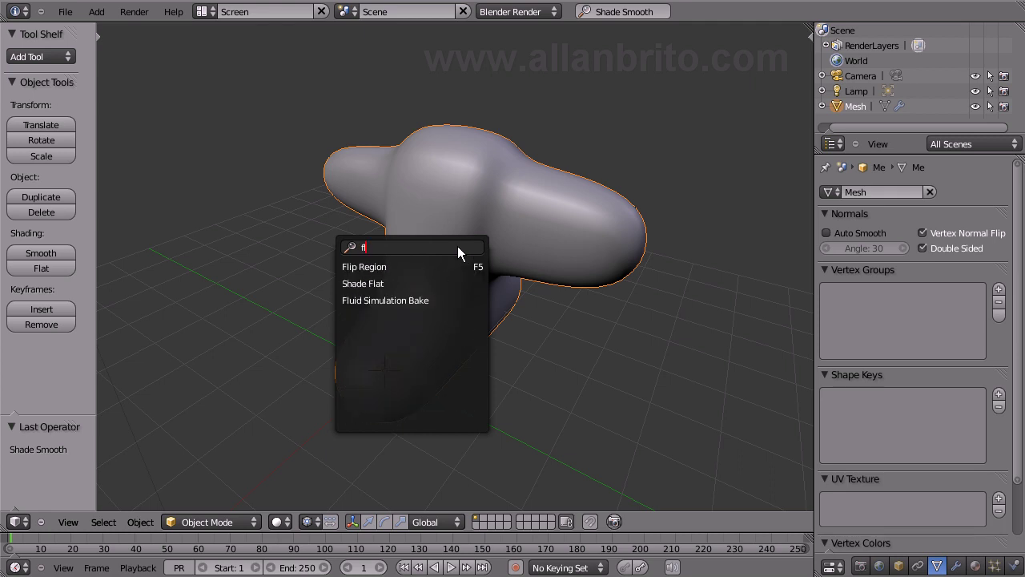
type("at")
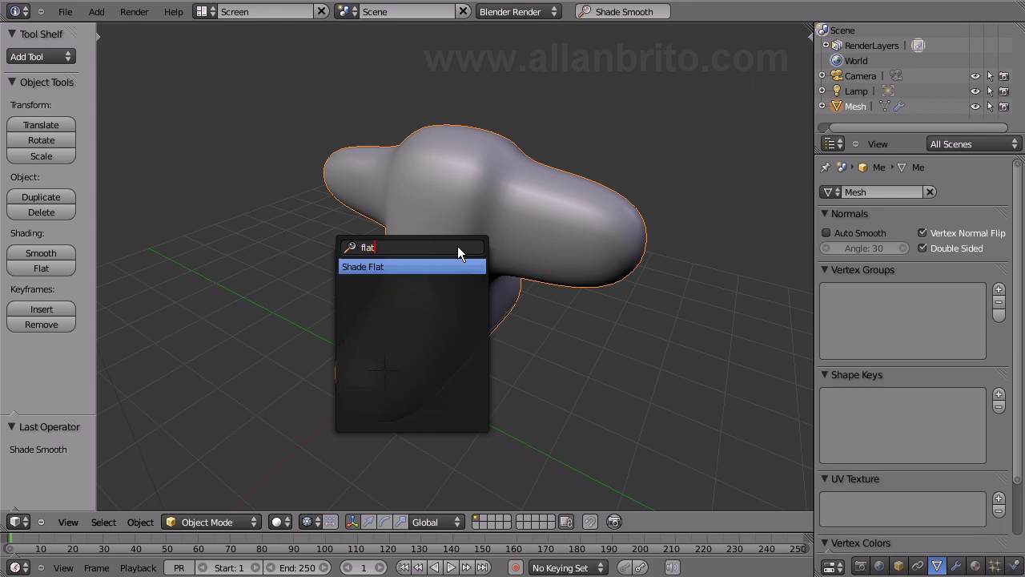
left_click(368, 266)
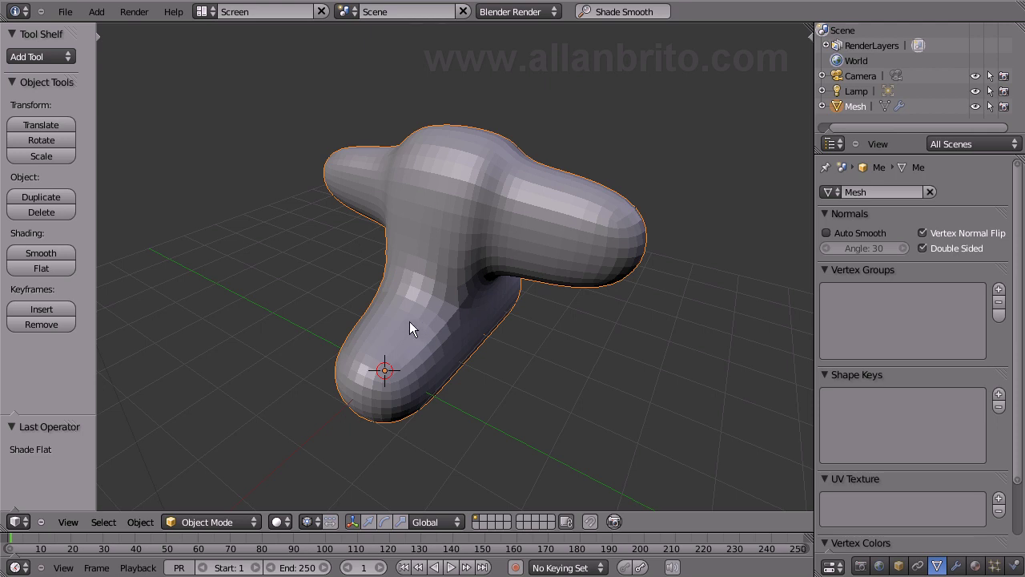
key("t")
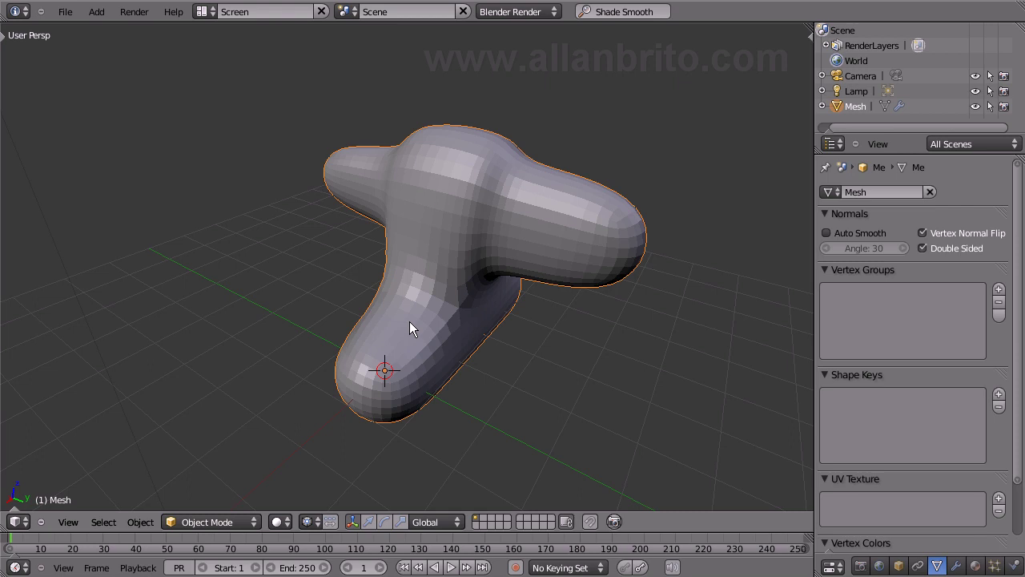
Search for the smooth shading command over the 3D view and apply Shade Smooth to the flat-shaded mesh
key("space")
type("so")
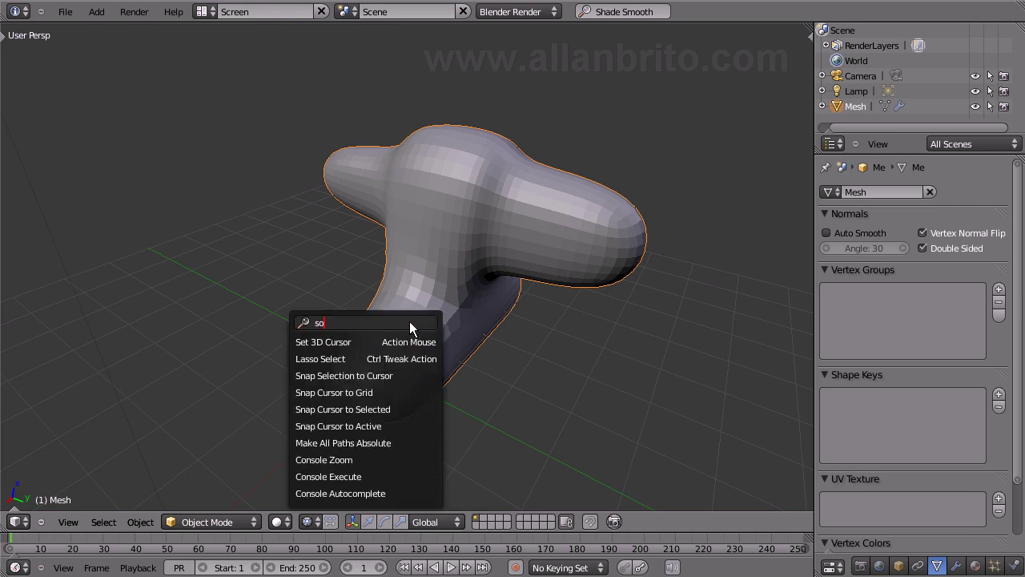
type("me")
key("BackSpace")
key("BackSpace")
key("BackSpace")
type("moot")
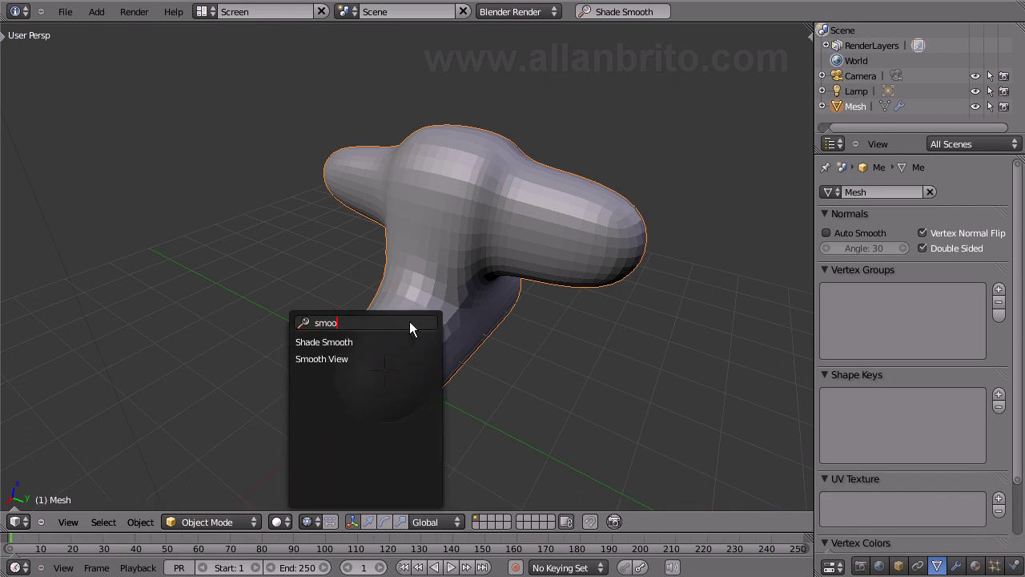
left_click(348, 345)
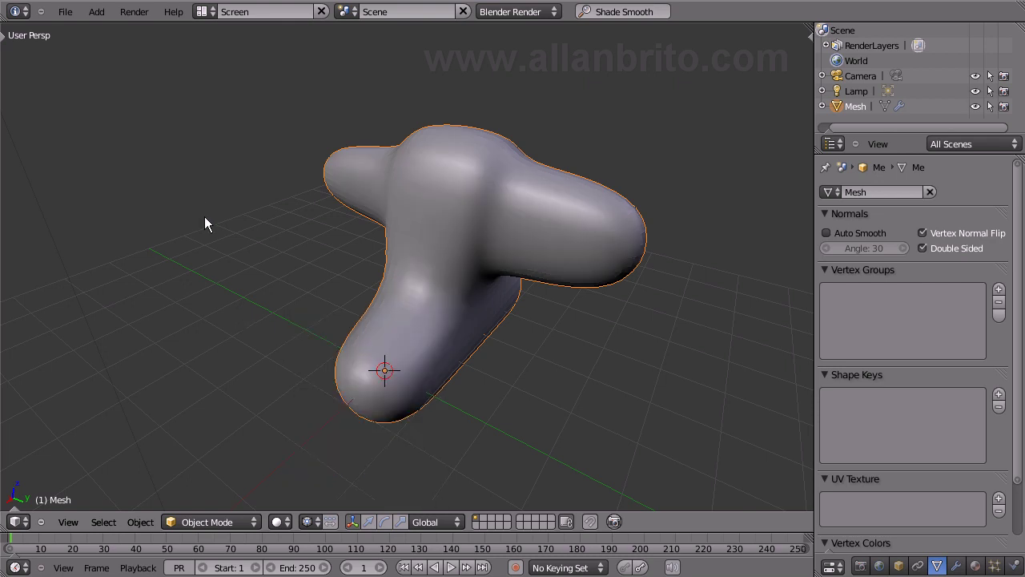